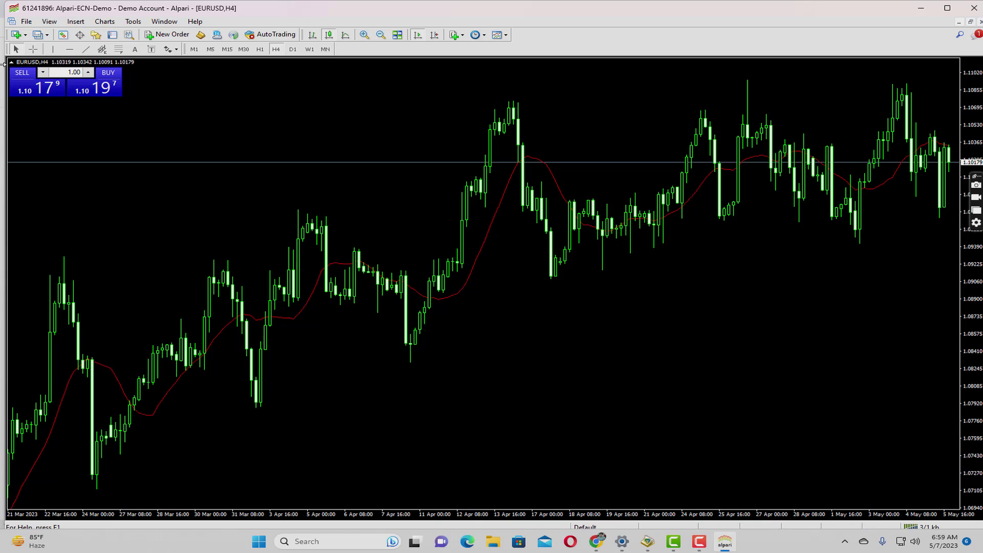
Open the Strategy Tester with BalancedMartingale on GBPUSD M15, 2020.01.01 to 2023.04.01
left_click(128, 39)
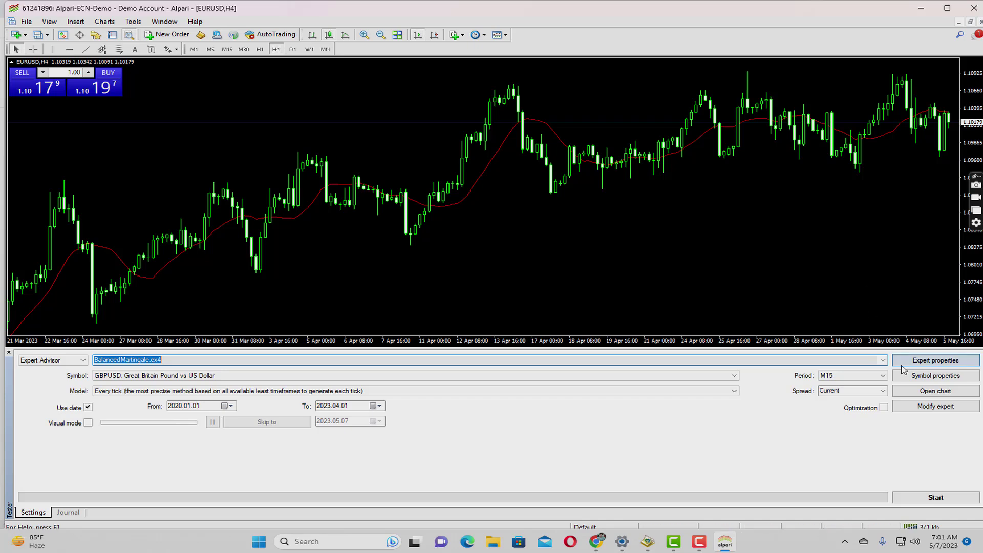
Open BalancedMartingale's expert properties and enlarge the dialog to show inputs through the trade time section
left_click(917, 361)
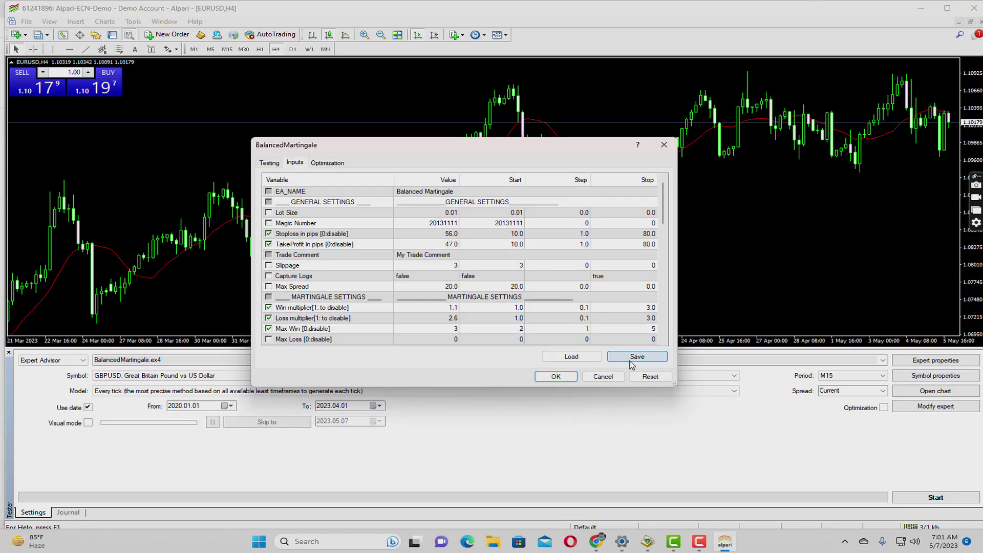
left_click_drag(676, 385, 745, 494)
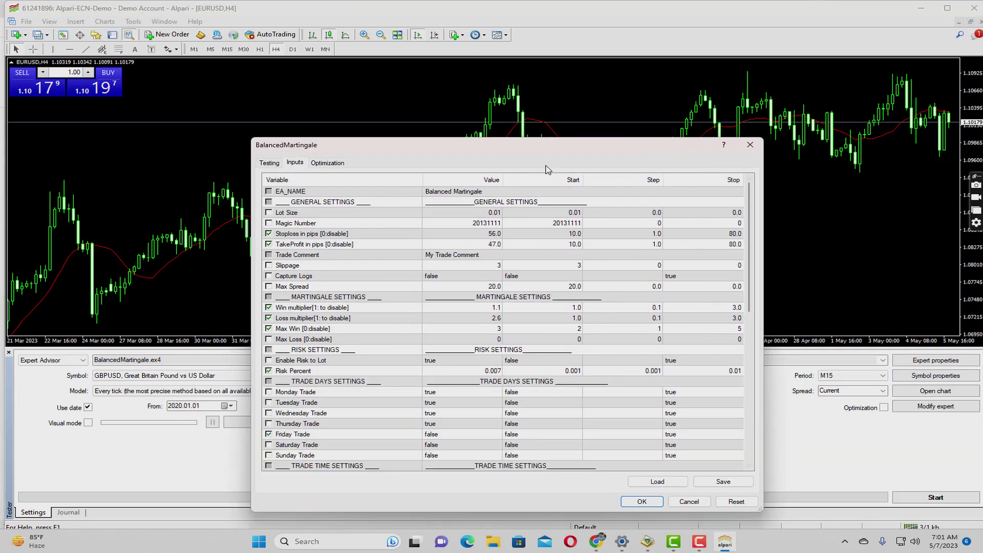
left_click_drag(532, 146, 456, 9)
left_click_drag(649, 326, 795, 492)
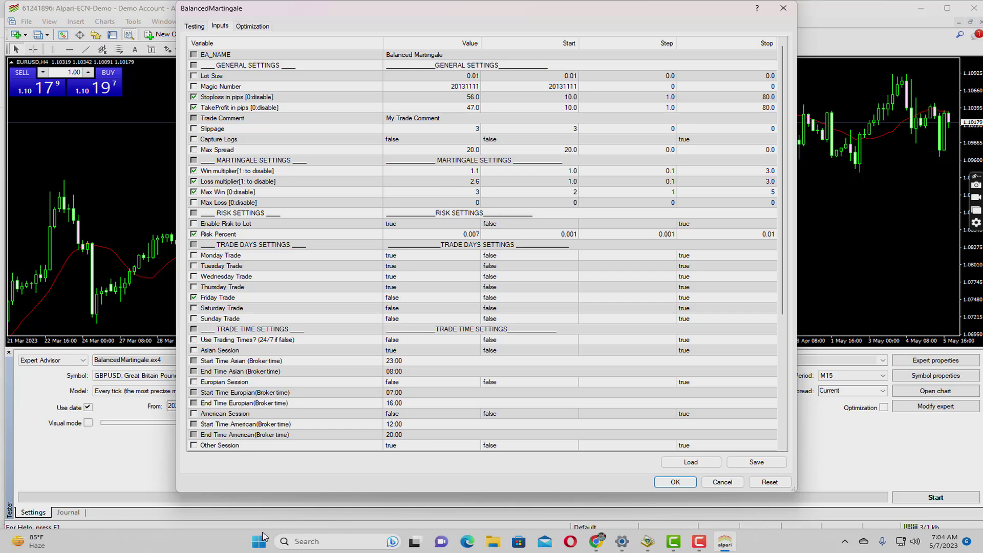
left_click(259, 541)
type("ca")
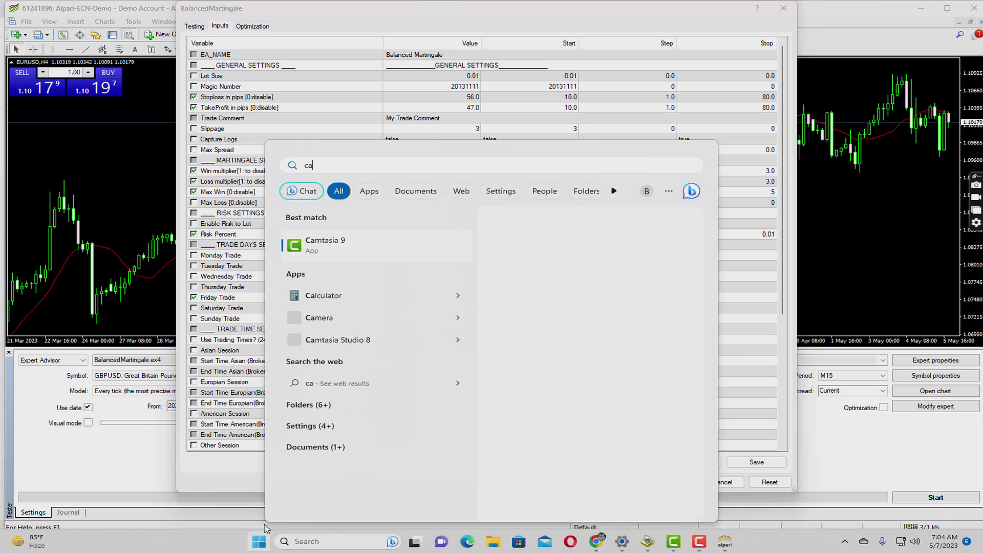
left_click(351, 325)
left_click(911, 16)
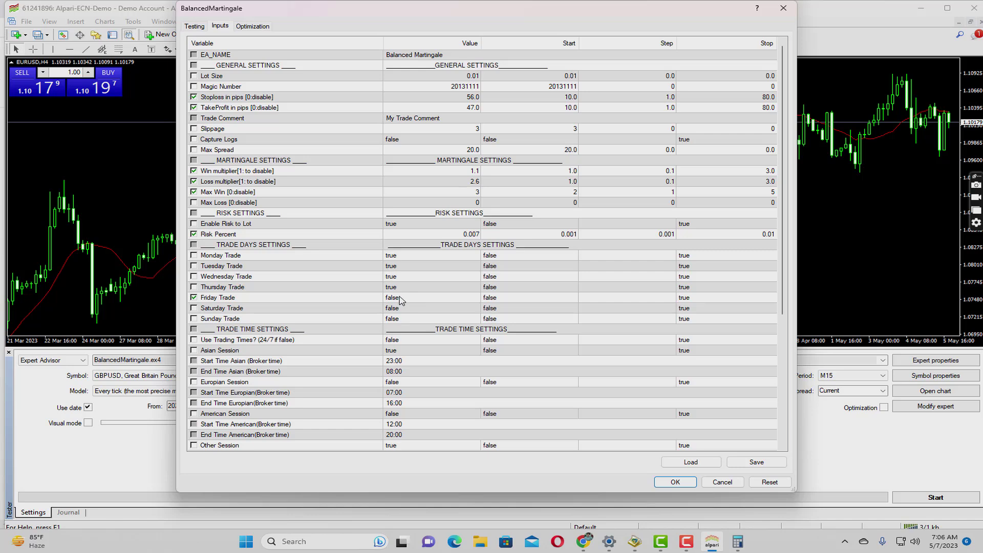
scroll(400, 304, "down", 4)
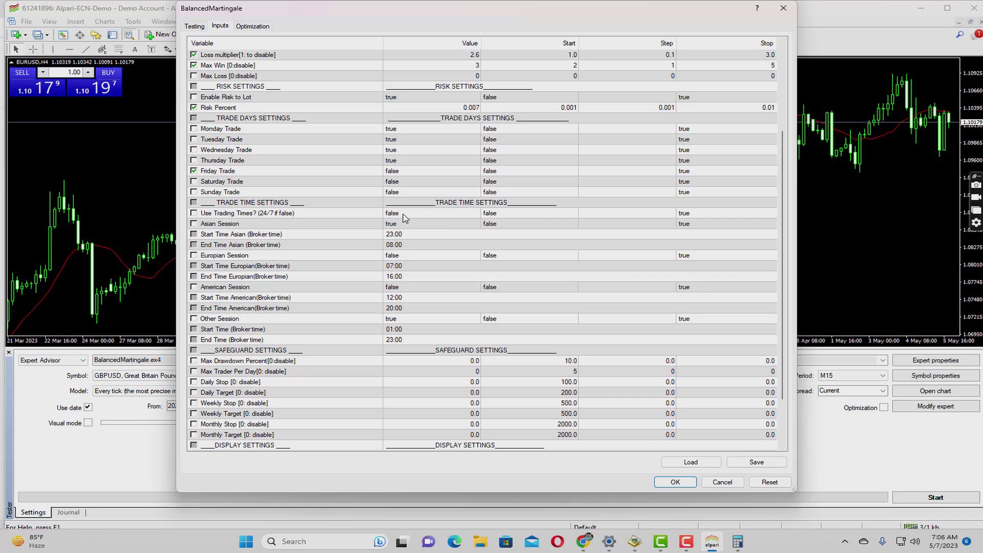
scroll(274, 291, "down", 2)
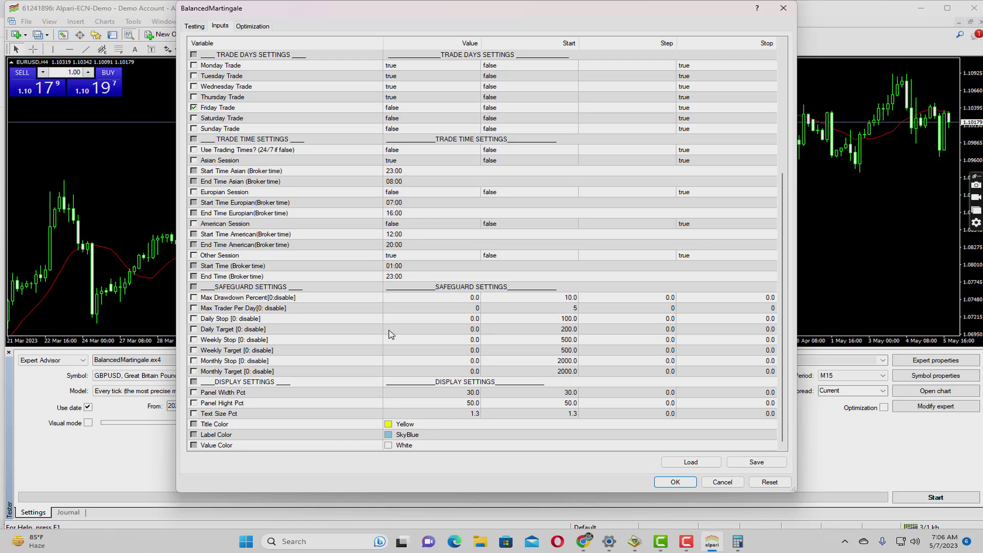
Edit Max Drawdown Percent, then load the Martingale Antimartingale 5k 15min preset and confirm
double_click(450, 299)
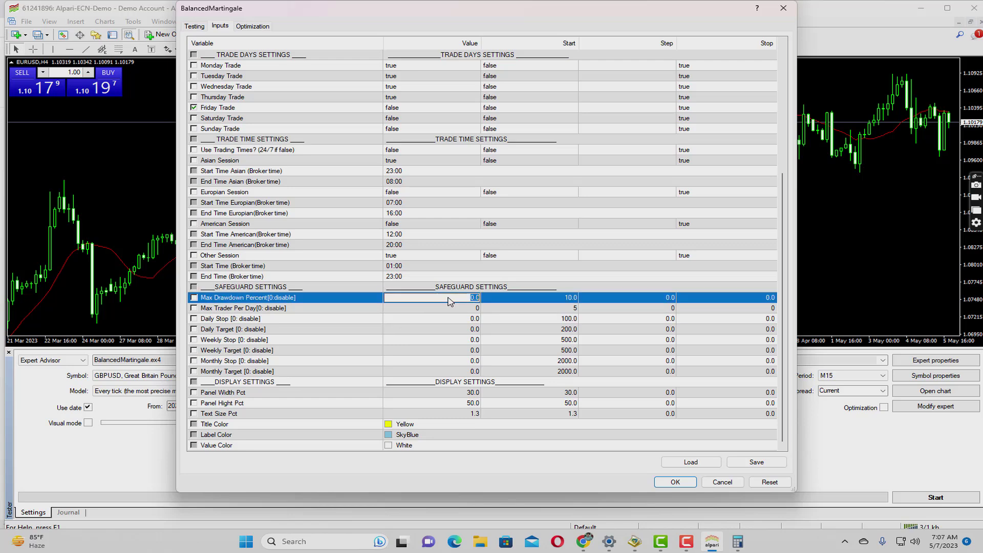
type("30")
key("Return")
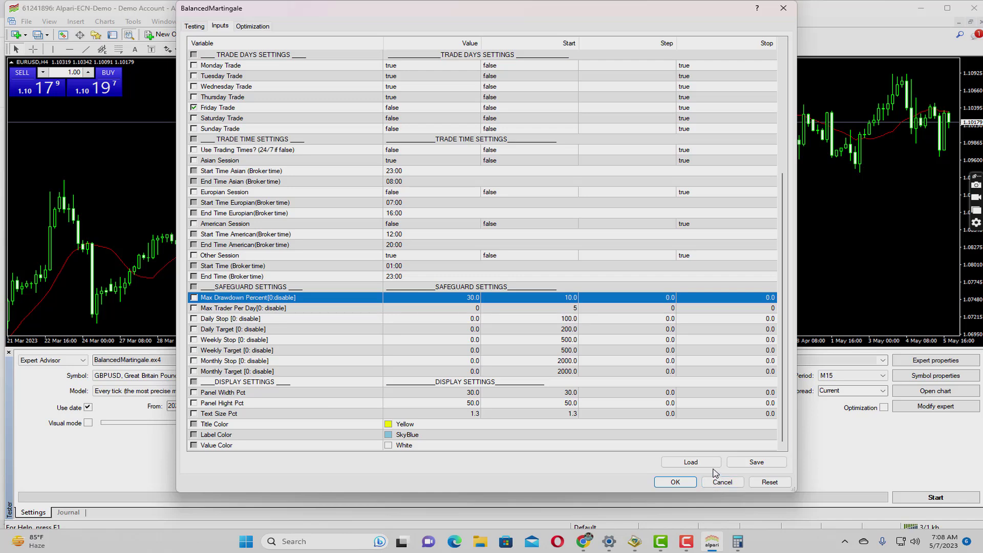
left_click(712, 466)
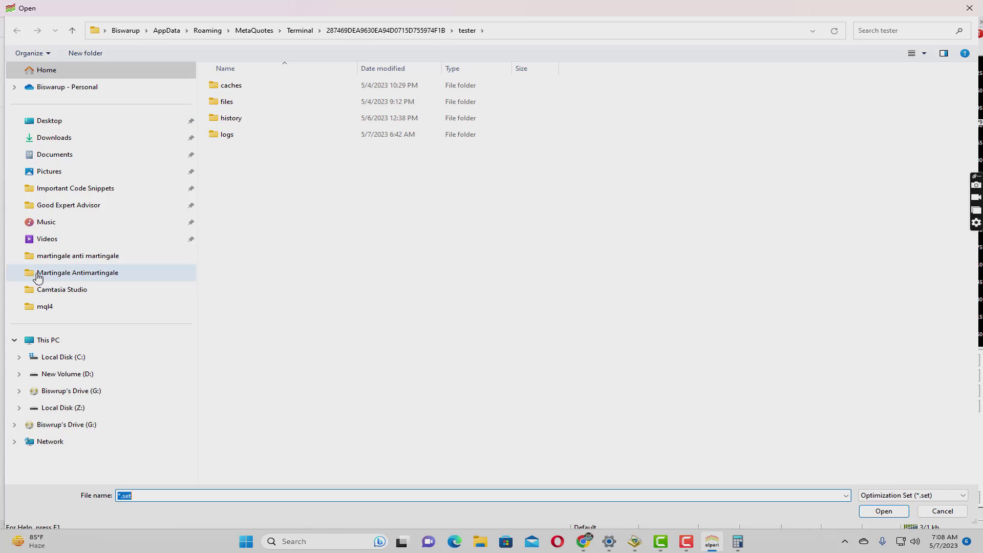
left_click(37, 276)
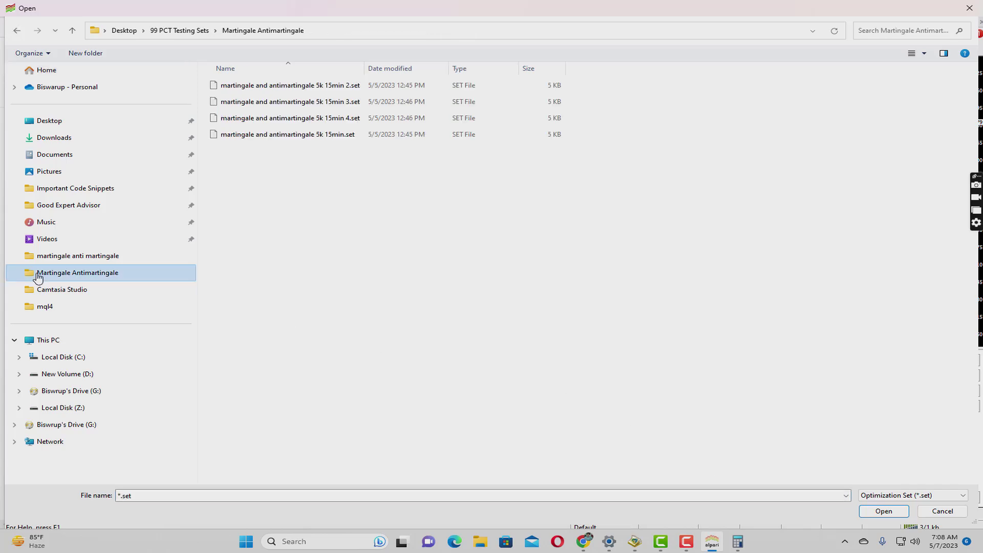
left_click(335, 139)
double_click(334, 138)
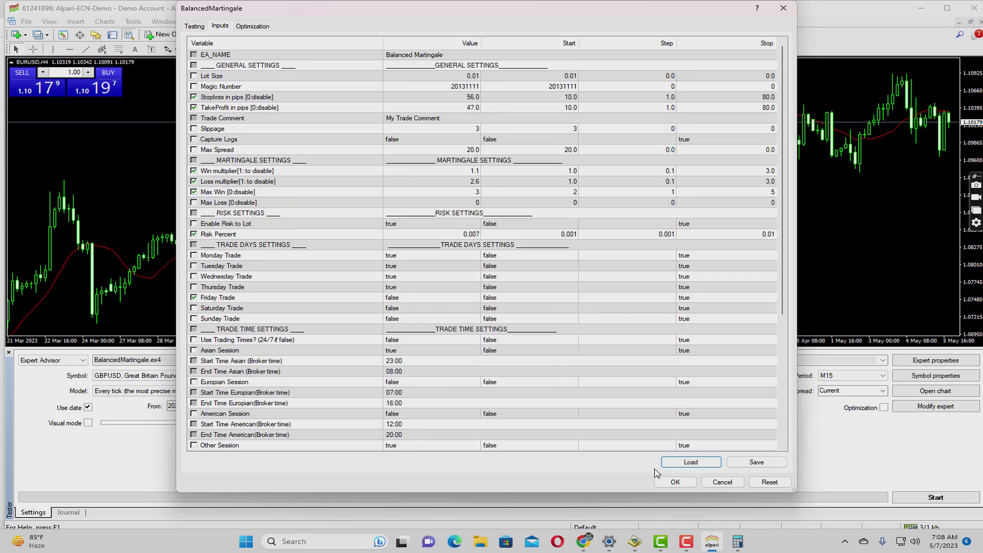
left_click(675, 482)
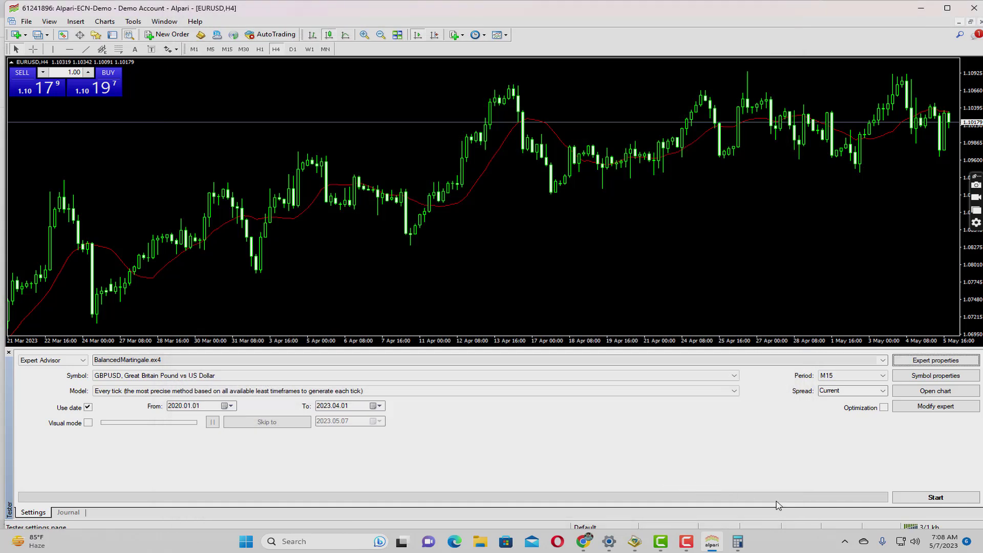
Run the backtest and review trade 6 in Results, then the balance graph and report
left_click(930, 499)
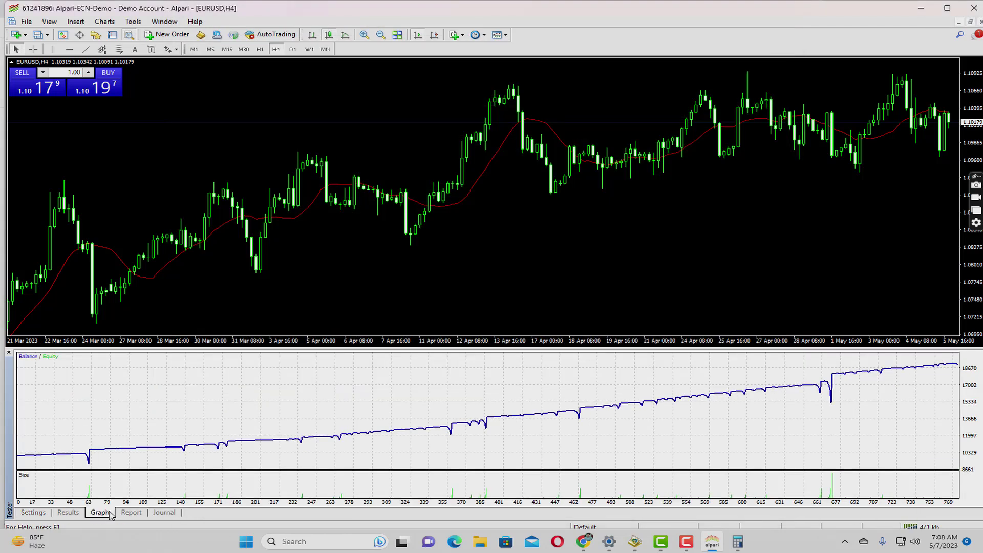
left_click(70, 513)
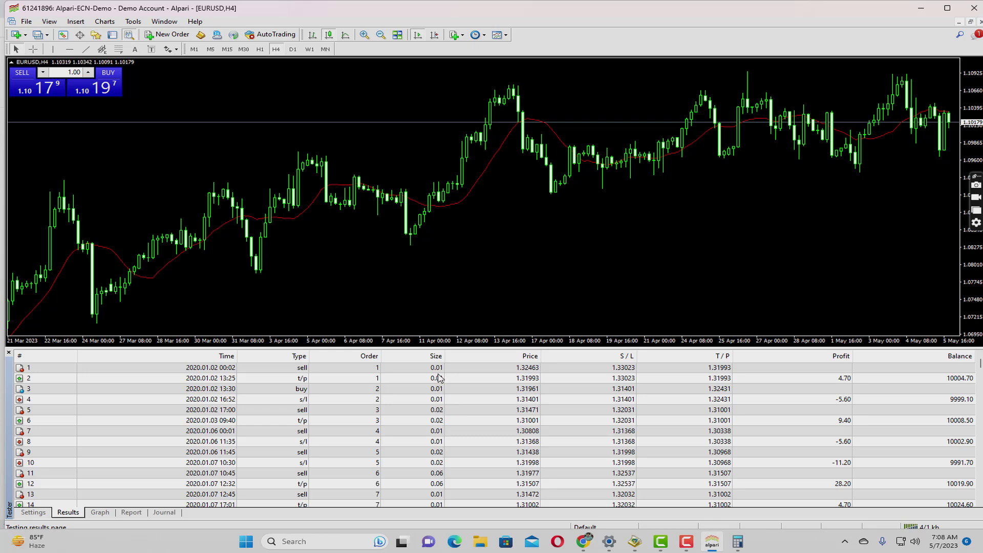
left_click(838, 420)
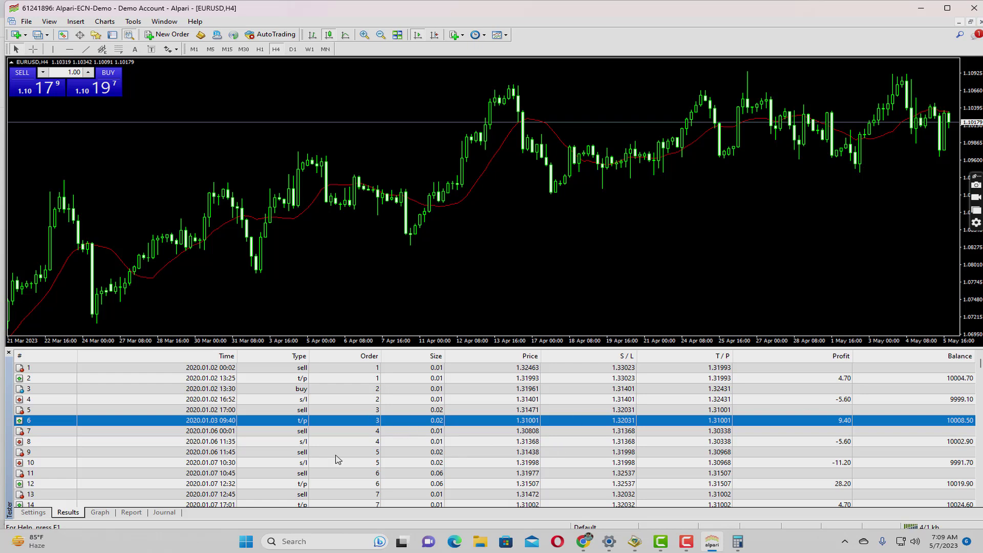
left_click(107, 520)
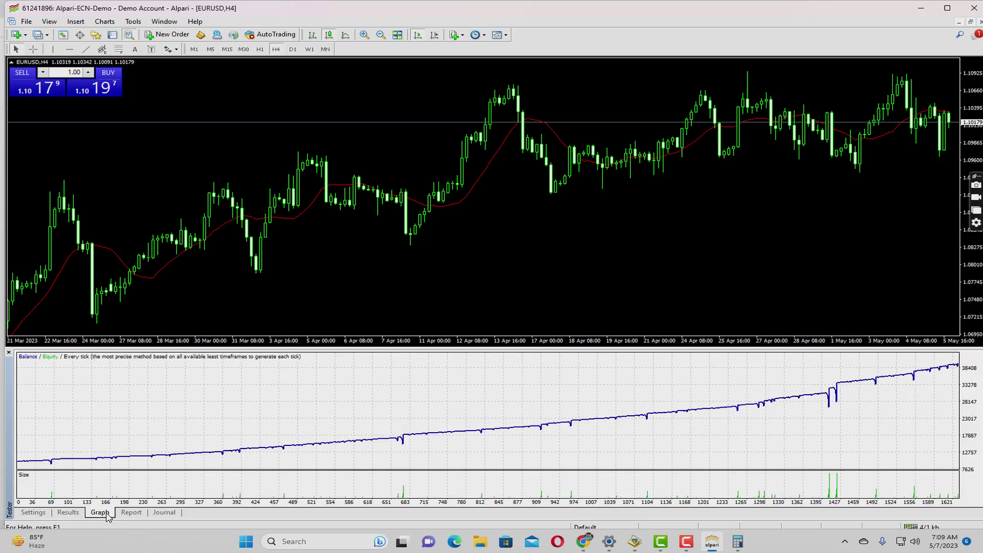
left_click(122, 515)
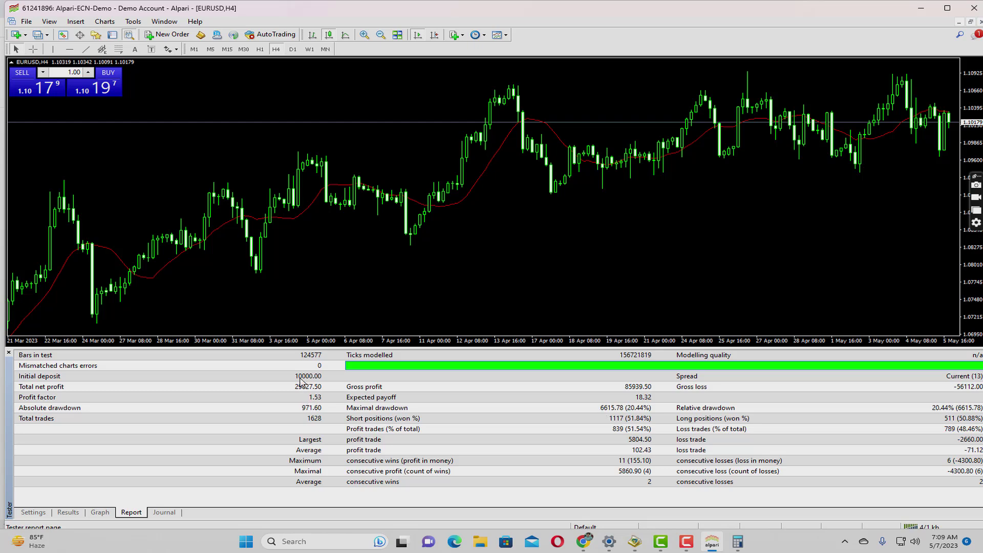
Show the balance graph again, climbing toward about 38,400 over roughly 1,620 trades
left_click(99, 512)
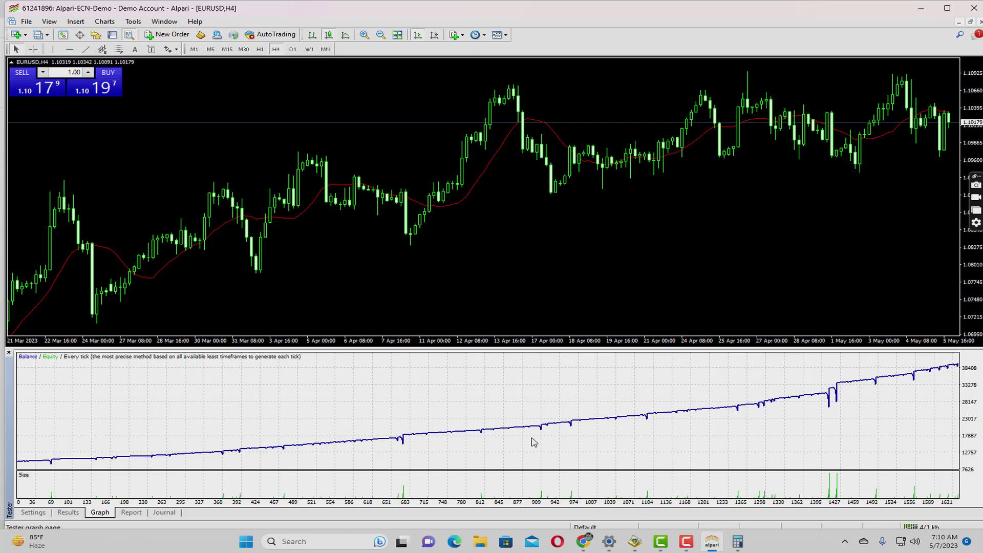
left_click(68, 512)
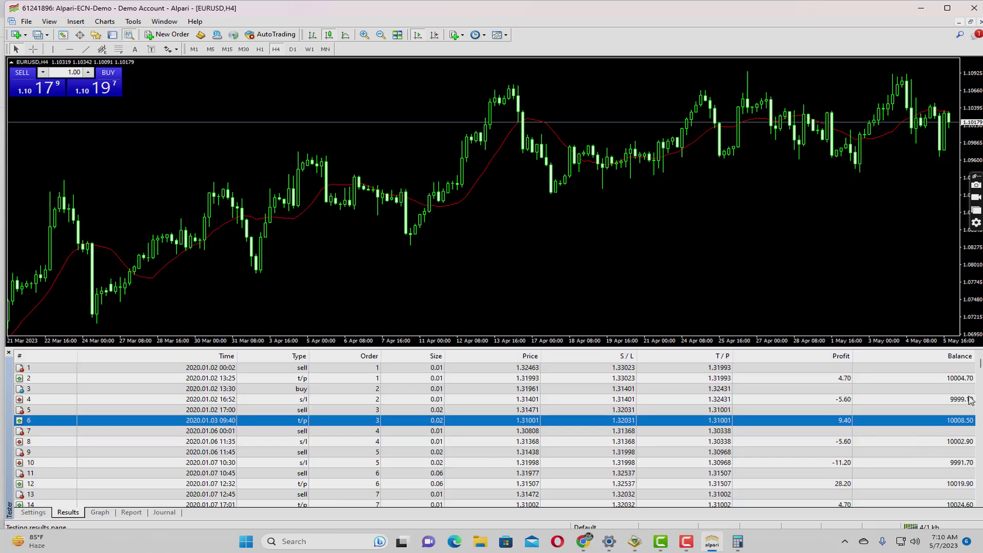
left_click_drag(980, 365, 981, 369)
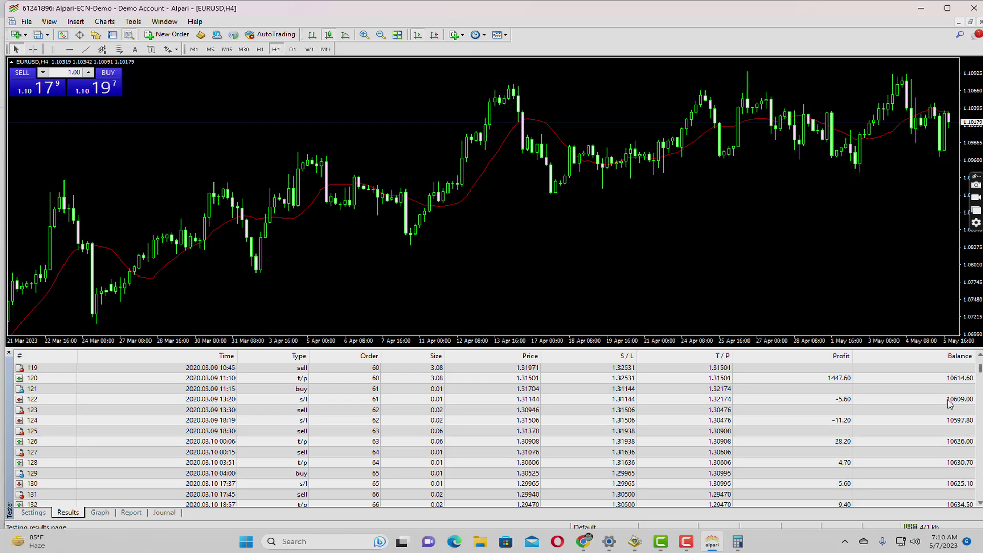
scroll(907, 438, "down", 1)
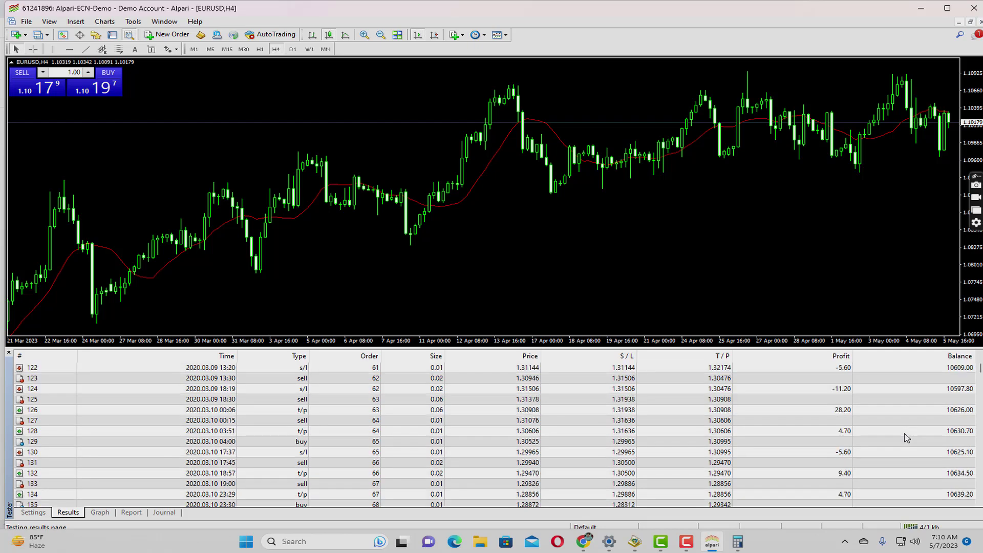
left_click(840, 433)
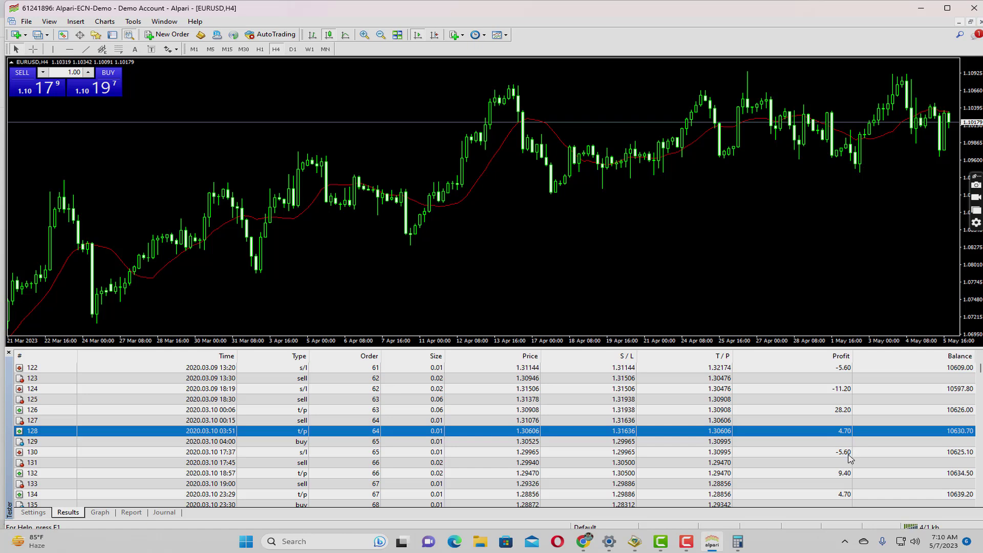
left_click(851, 454)
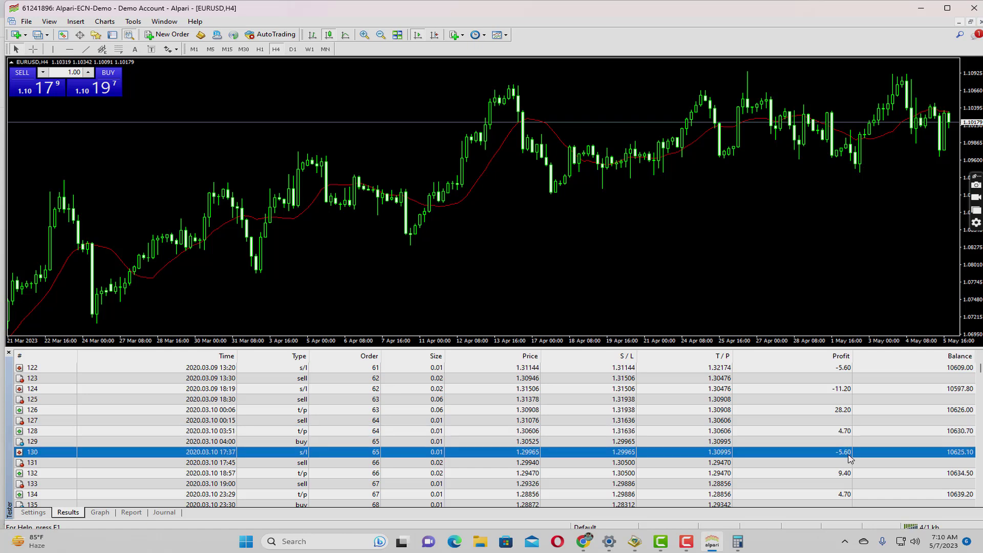
scroll(850, 459, "down", 1)
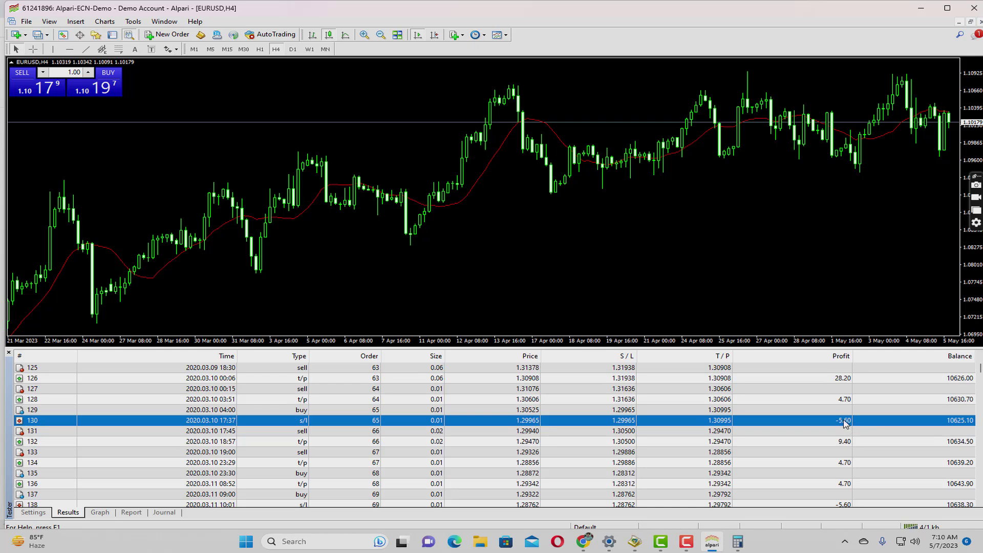
left_click(440, 443)
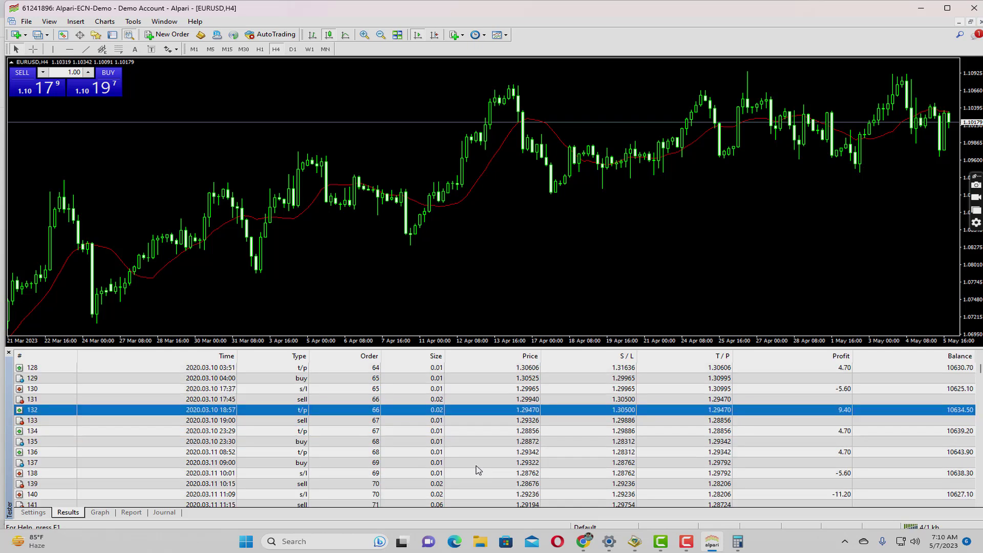
scroll(476, 469, "down", 1)
left_click(459, 423)
scroll(474, 447, "down", 1)
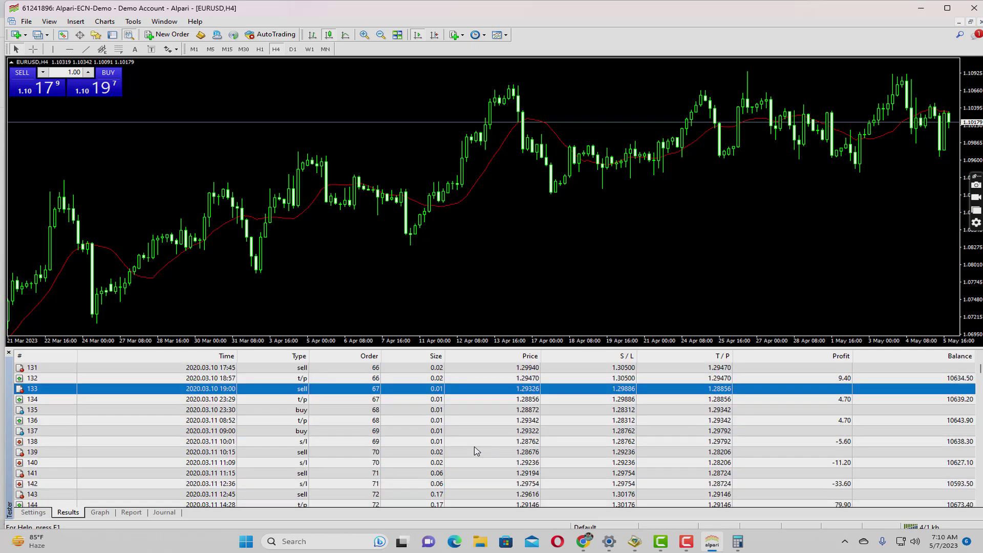
scroll(475, 451, "down", 1)
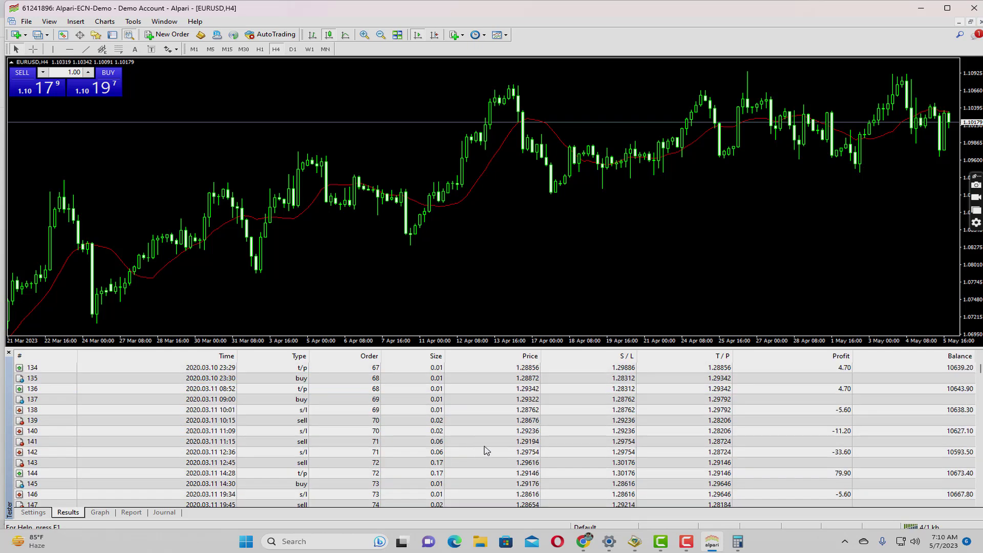
left_click(782, 412)
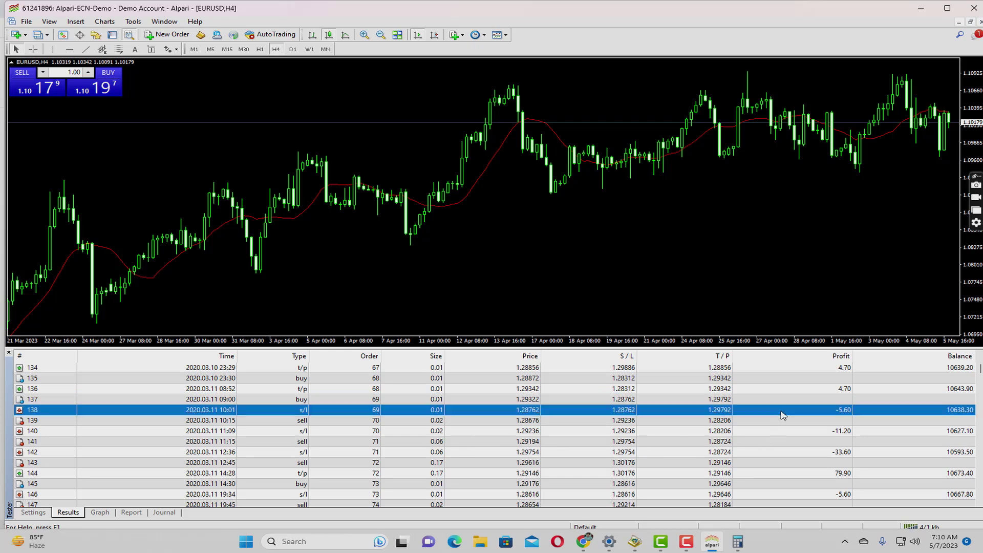
left_click(438, 435)
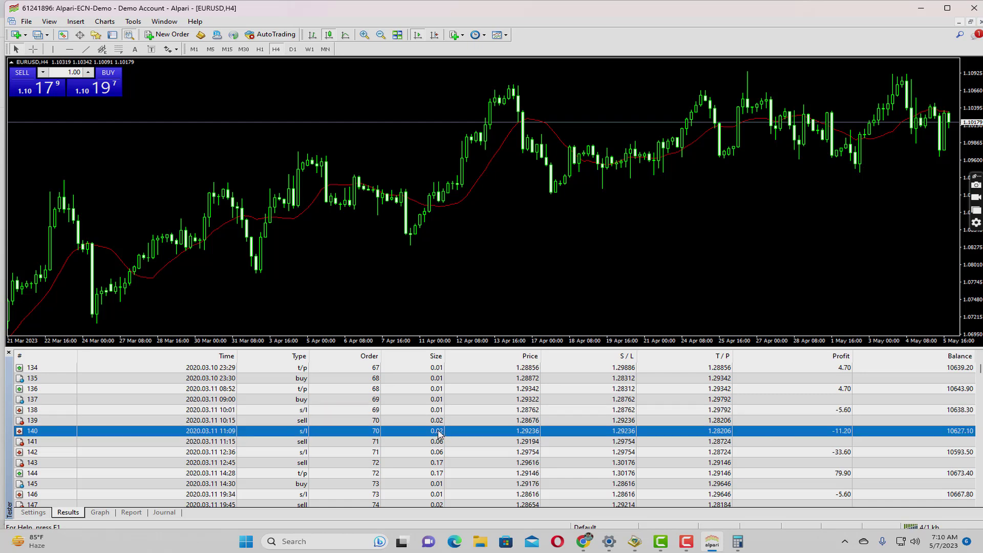
left_click(443, 444)
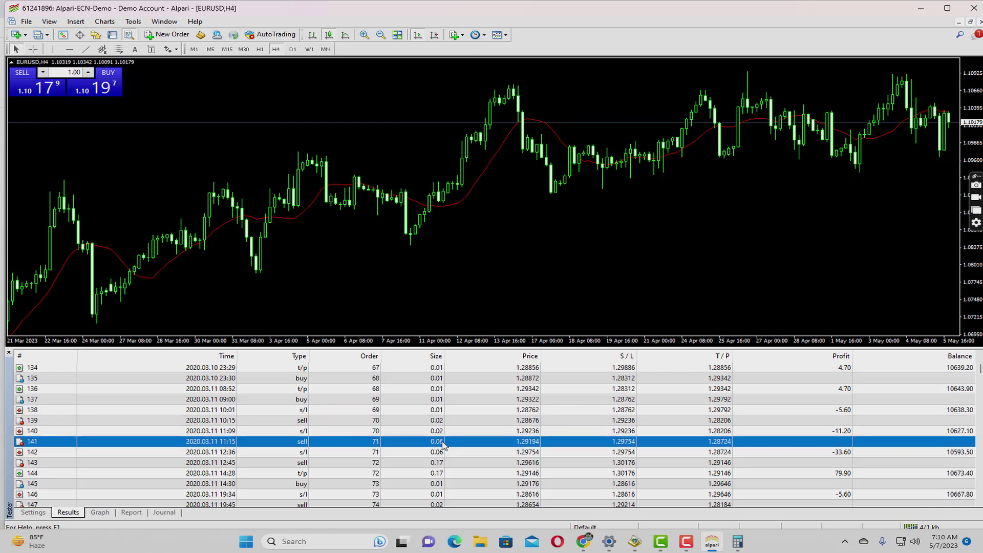
left_click(446, 464)
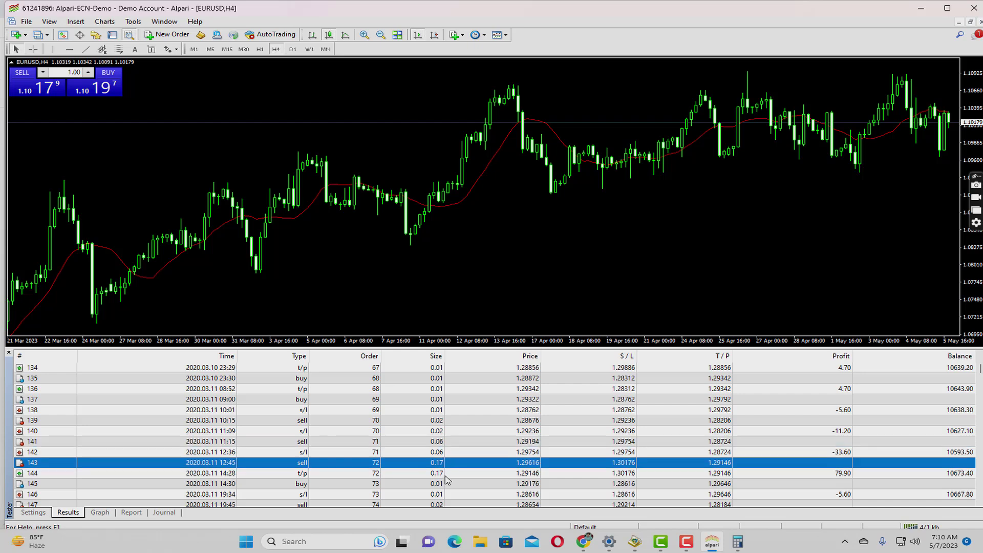
left_click(447, 474)
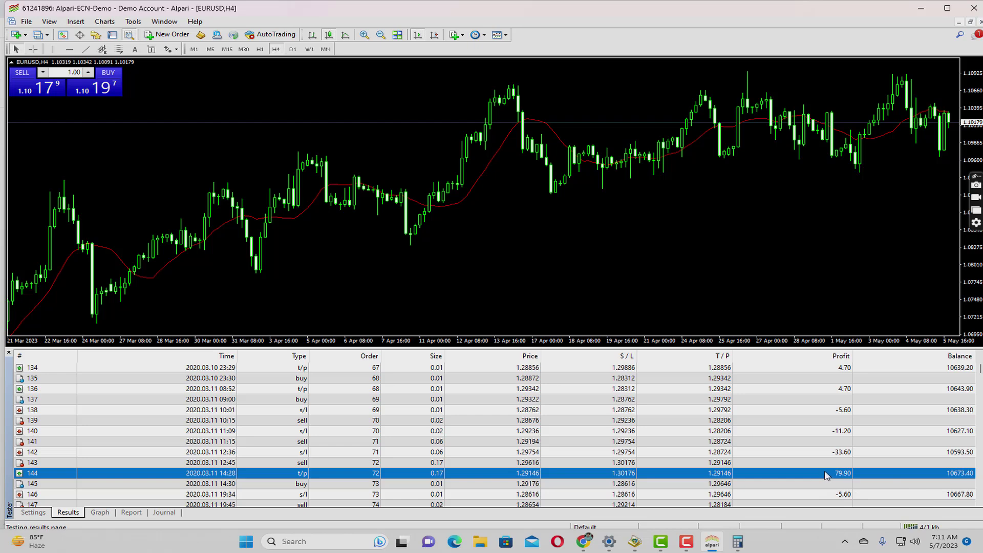
scroll(843, 489, "down", 1)
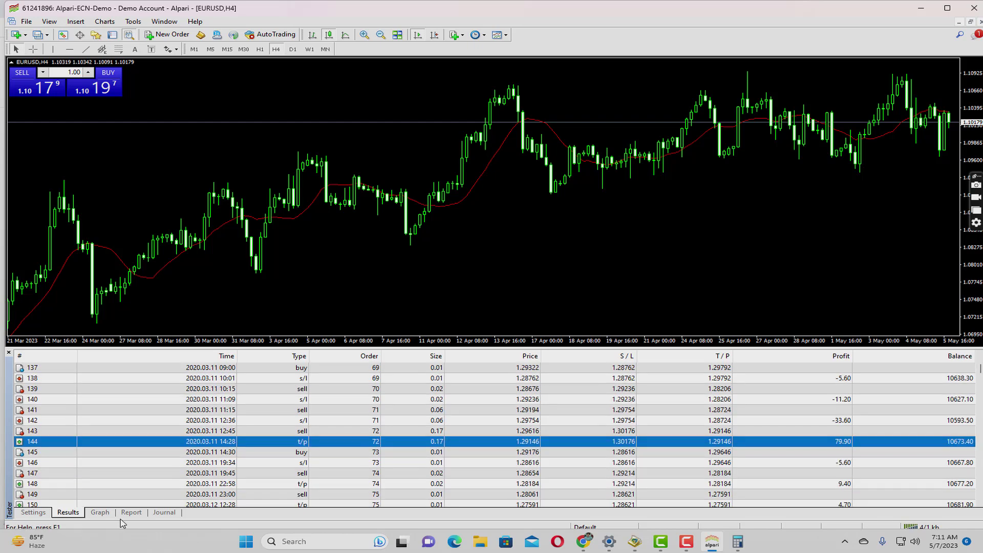
Show the report with 29827.50 total net profit and 20.44% maximal drawdown
left_click(130, 513)
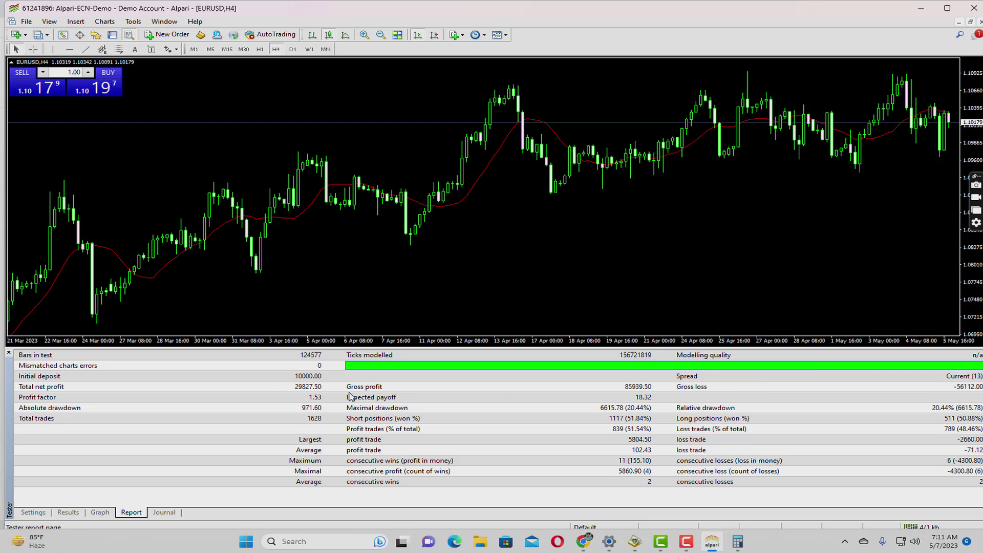
Load the Martingale Antimartingale 5k 15min preset into the expert inputs, setting risk percent 0.01
left_click(42, 512)
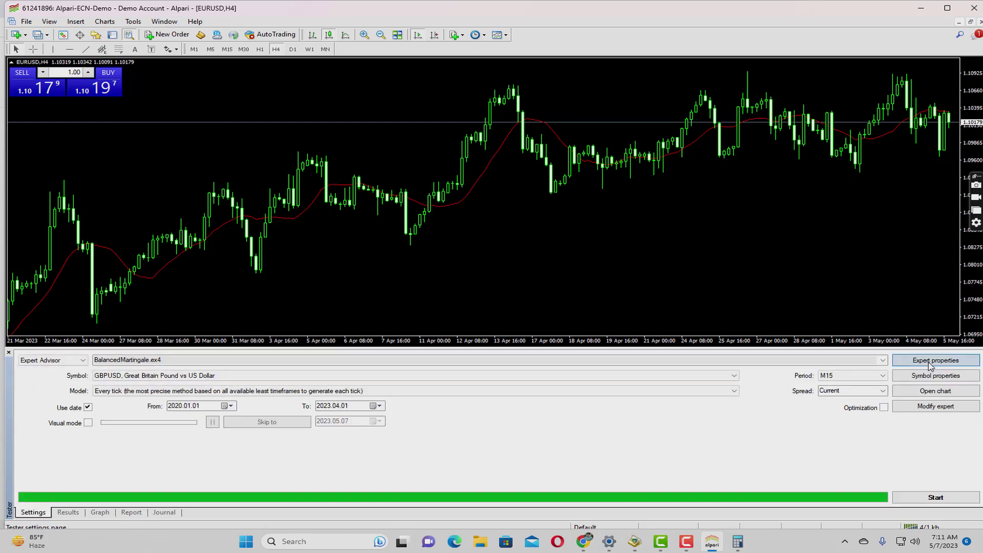
left_click(930, 363)
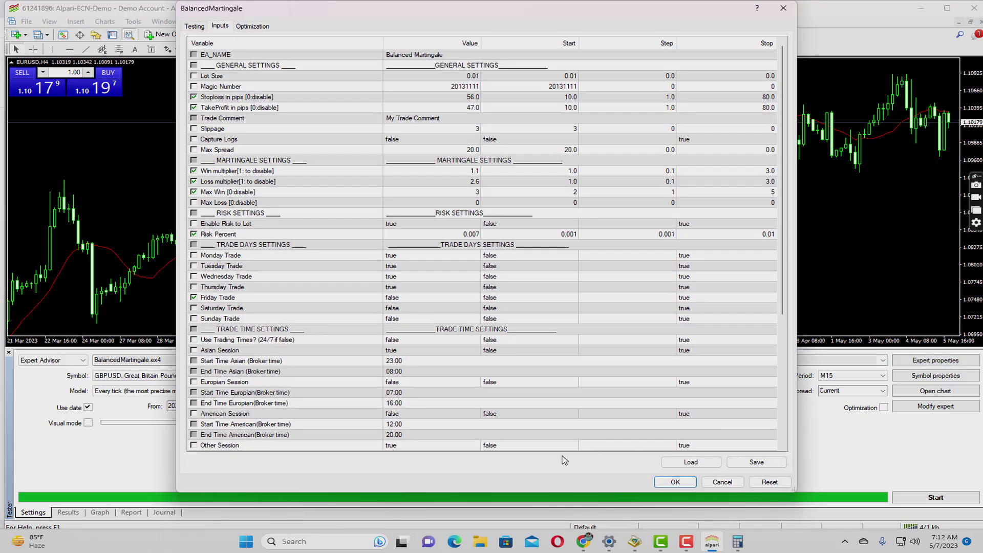
left_click(691, 461)
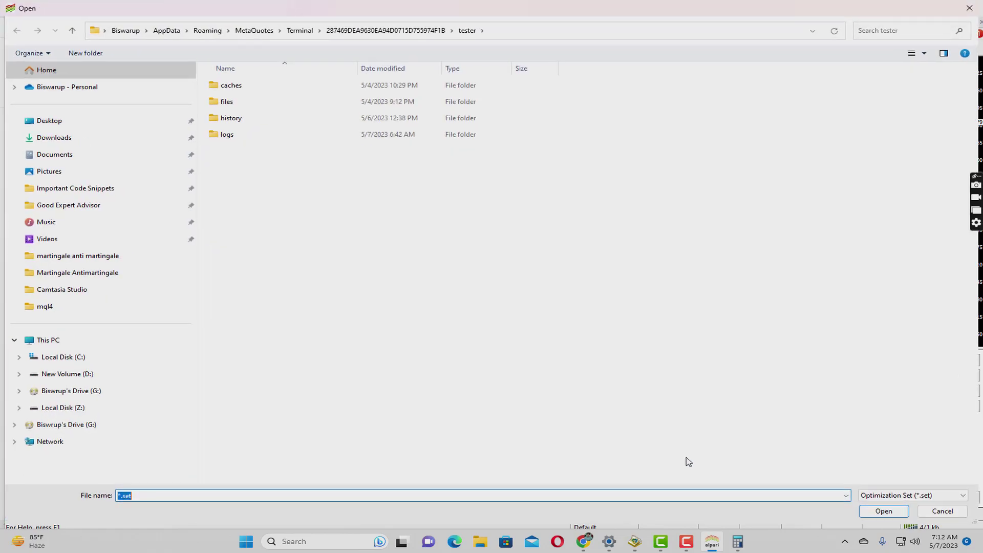
left_click(81, 274)
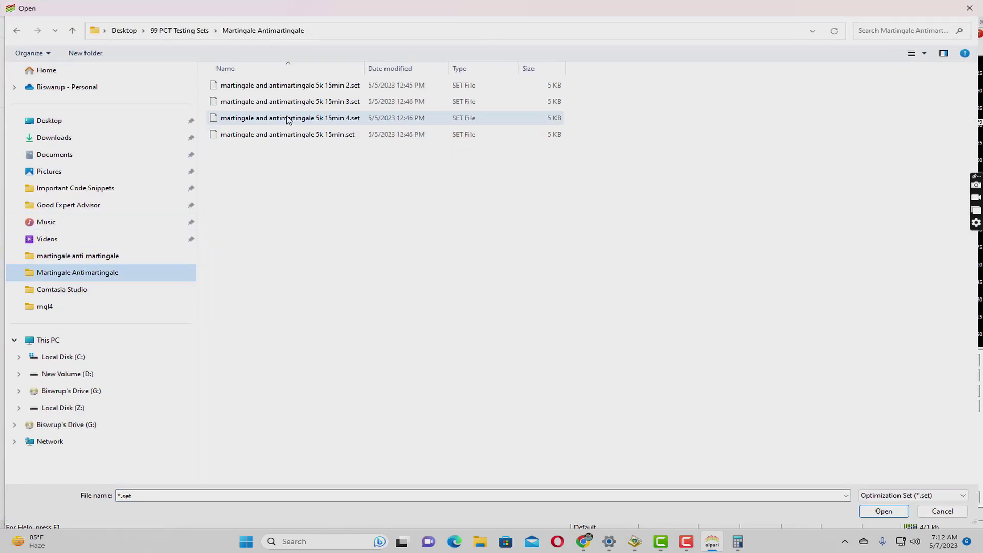
double_click(310, 87)
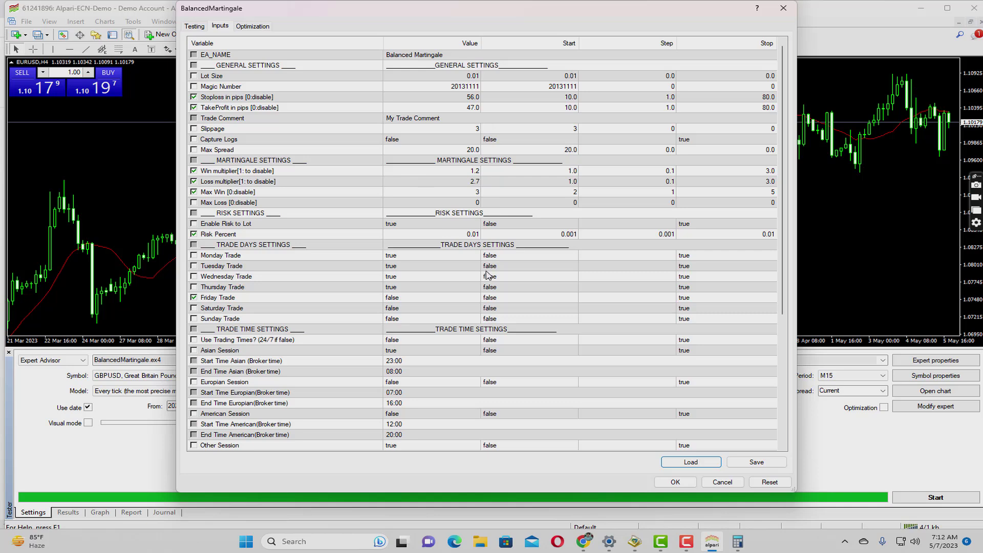
scroll(489, 276, "down", 5)
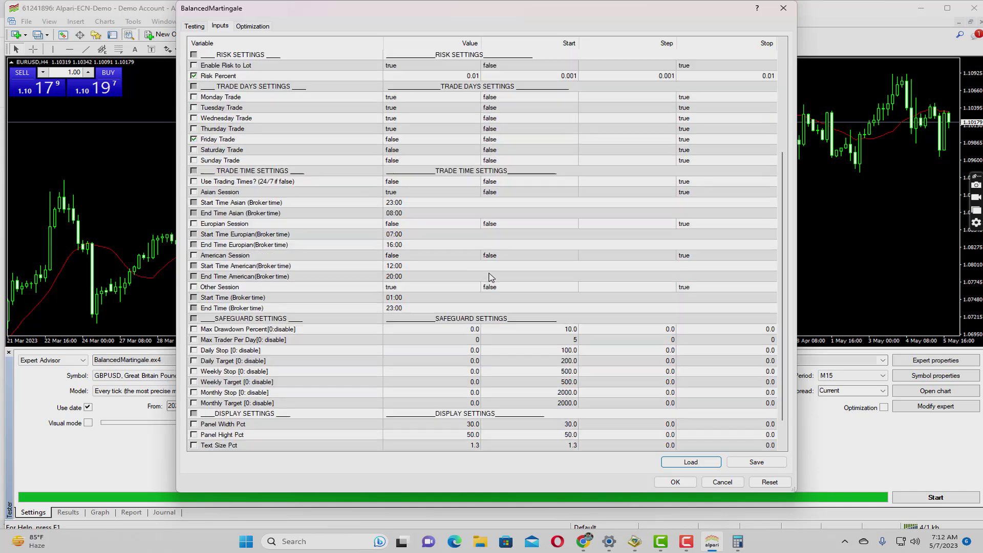
scroll(489, 277, "down", 1)
left_click(676, 481)
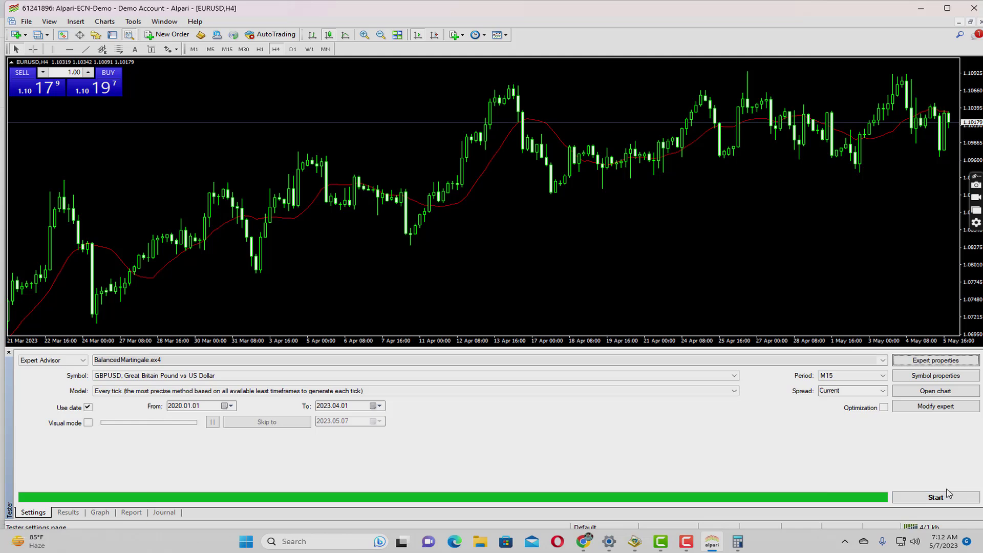
Run the backtest and review its balance curve and 114,710.40 net-profit report
left_click(940, 501)
left_click(94, 530)
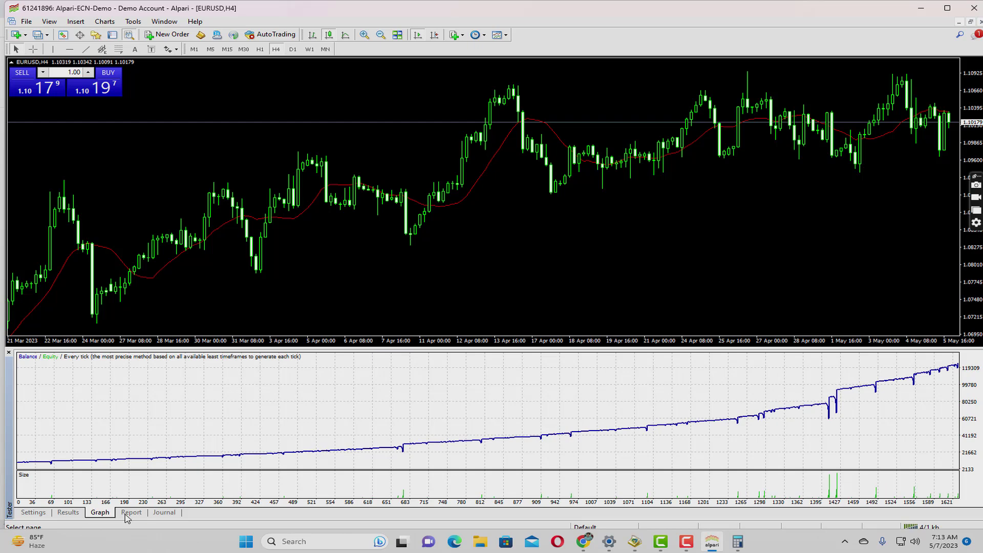
left_click(131, 512)
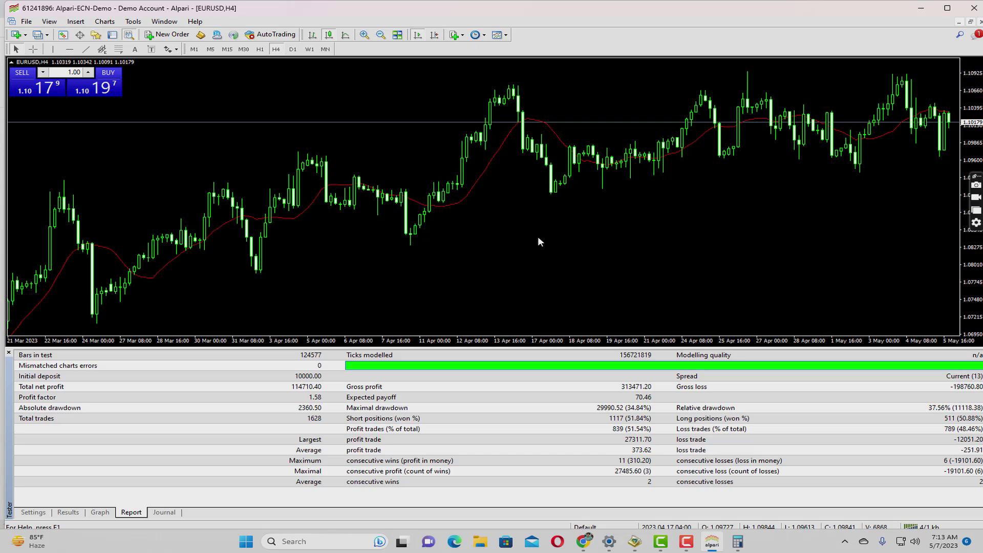
left_click(34, 512)
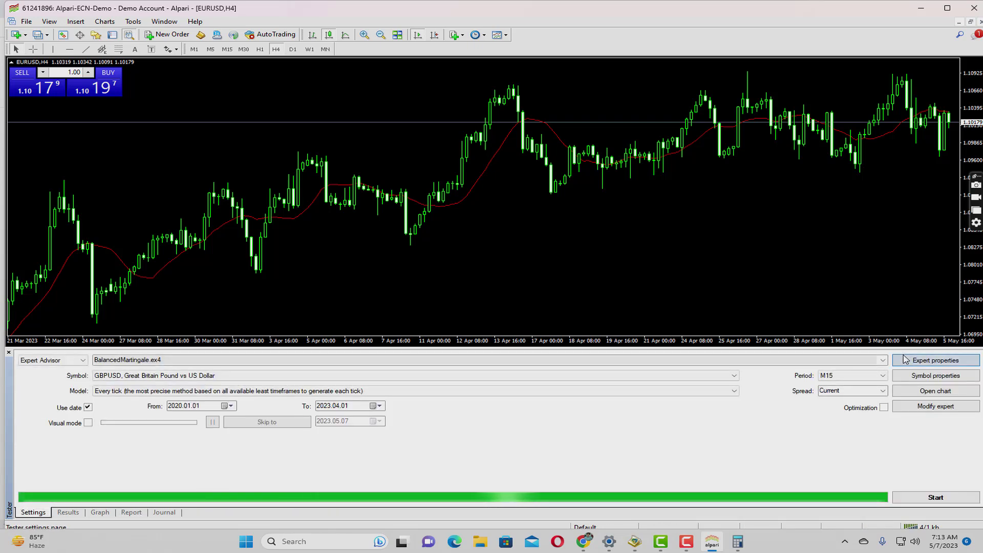
Reconfirm the current expert inputs, rerun the backtest, and watch its rising balance curve
left_click(905, 360)
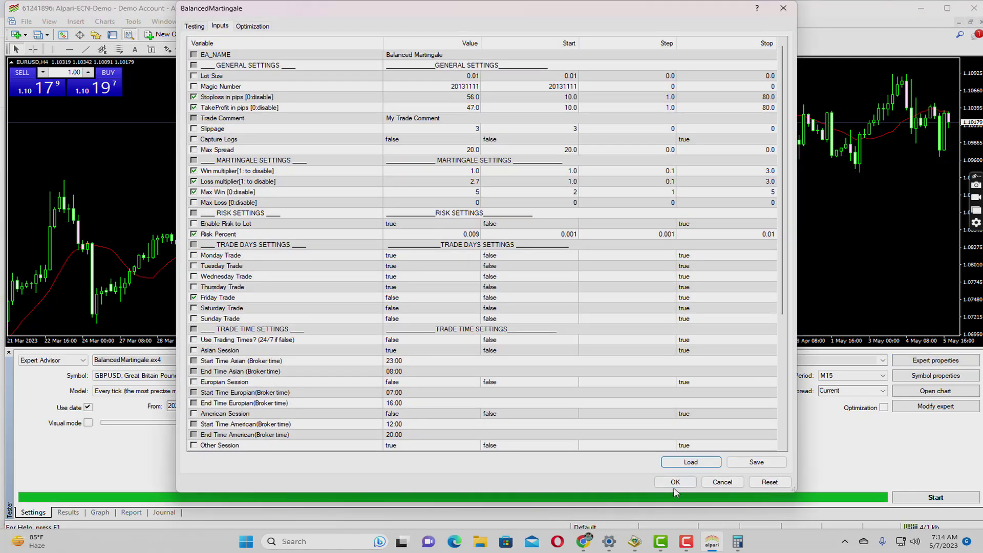
left_click(675, 484)
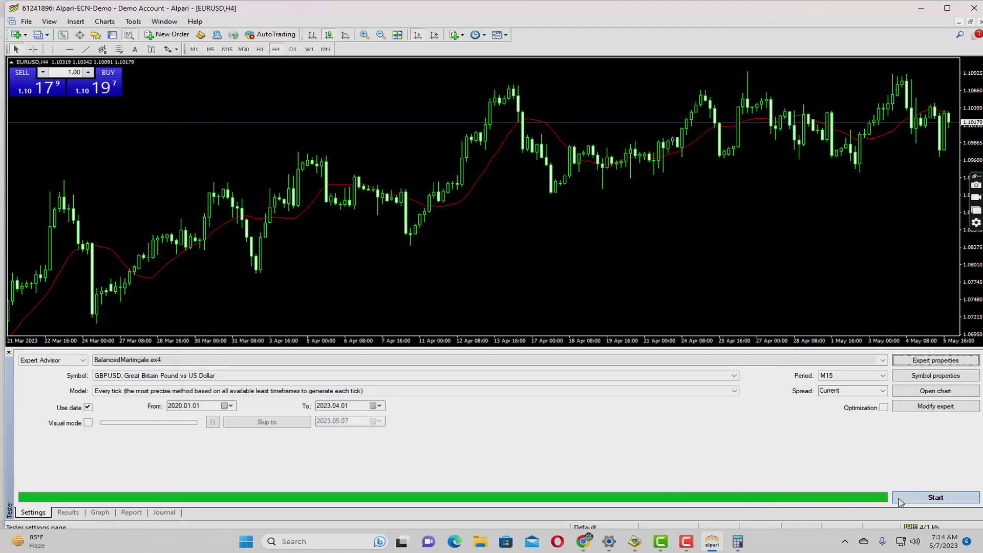
left_click(901, 500)
left_click(100, 513)
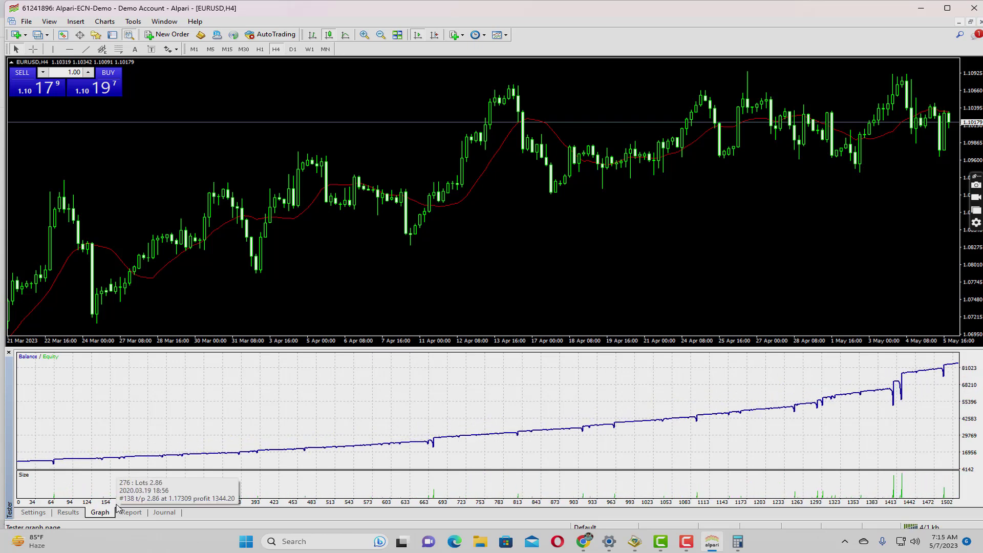
Check the rerun report's 89,031.10 net profit and 30.94% drawdown, then return to Settings
left_click(122, 512)
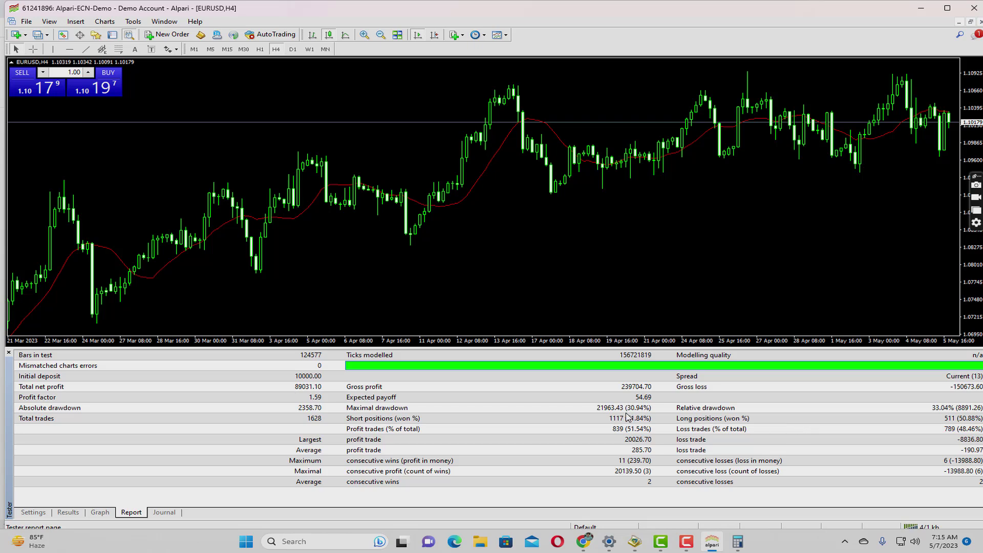
left_click(33, 513)
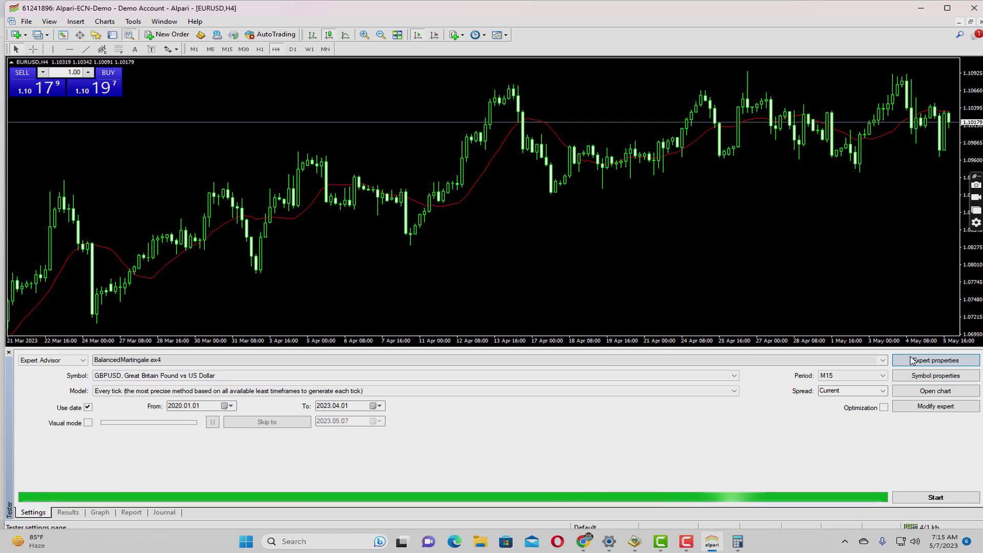
Change BalancedMartingale's Risk Percent input from 0.009 to 0.005 and accept the properties
left_click(912, 362)
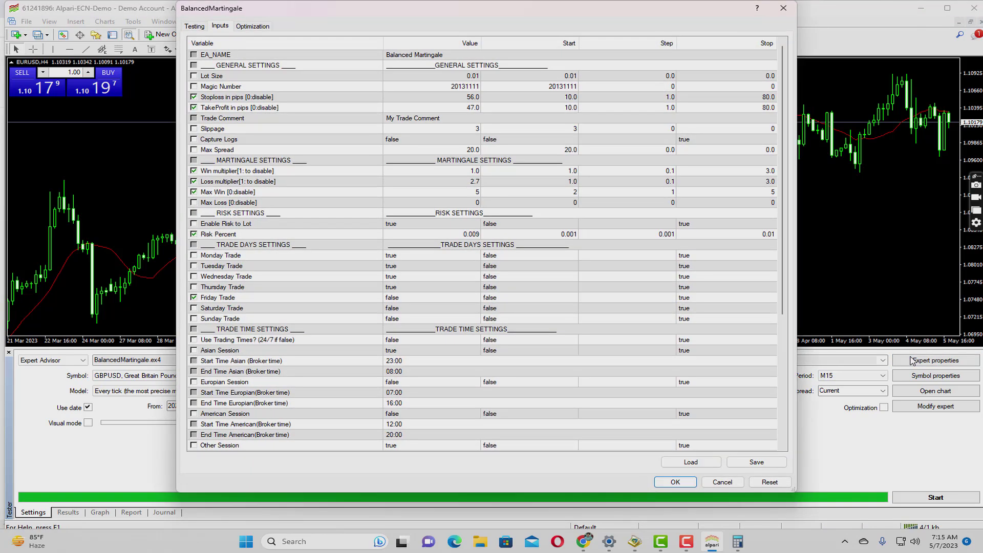
double_click(478, 234)
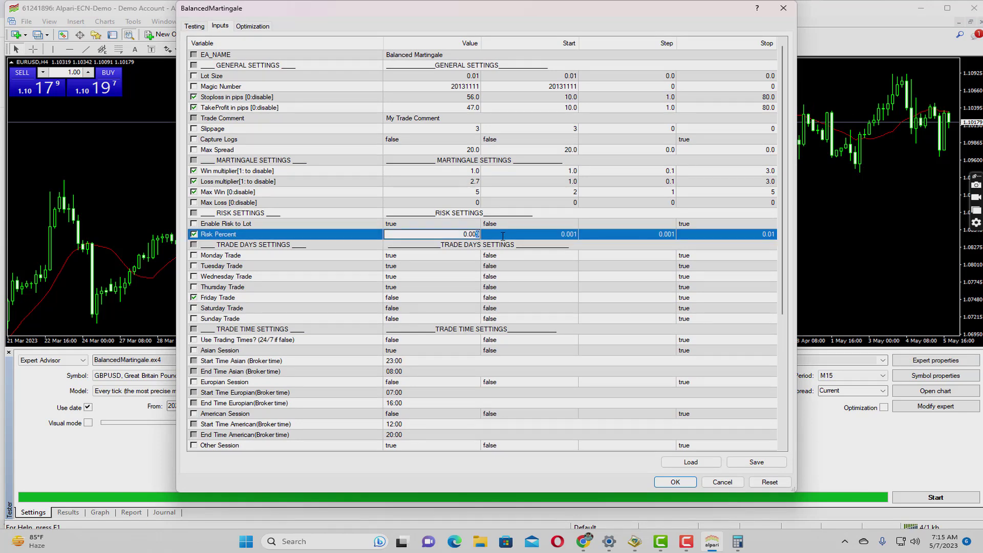
type("0.005")
key("Return")
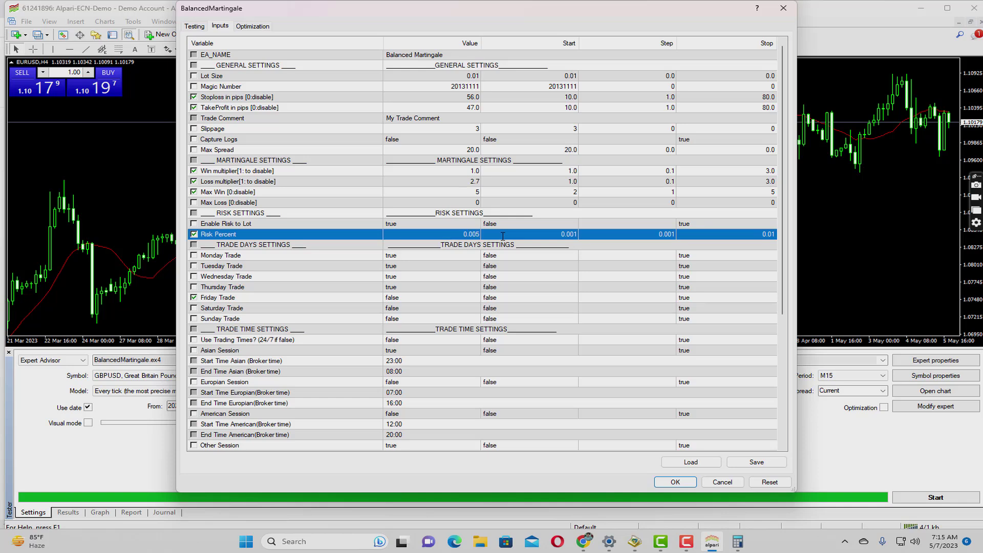
left_click(675, 485)
left_click(676, 483)
Start the 0.005-risk GBPUSD M15 backtest and watch its balance curve on the graph
left_click(911, 498)
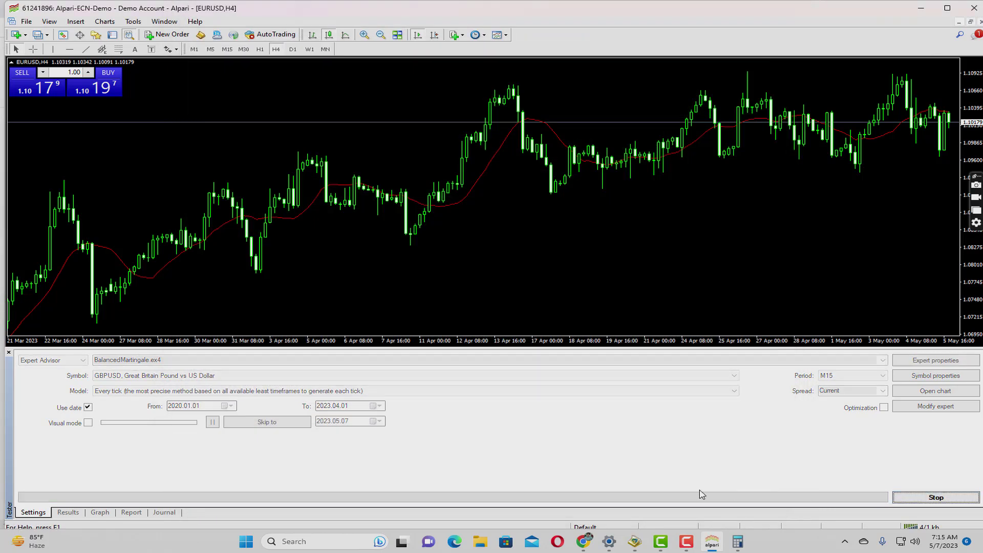
left_click(104, 515)
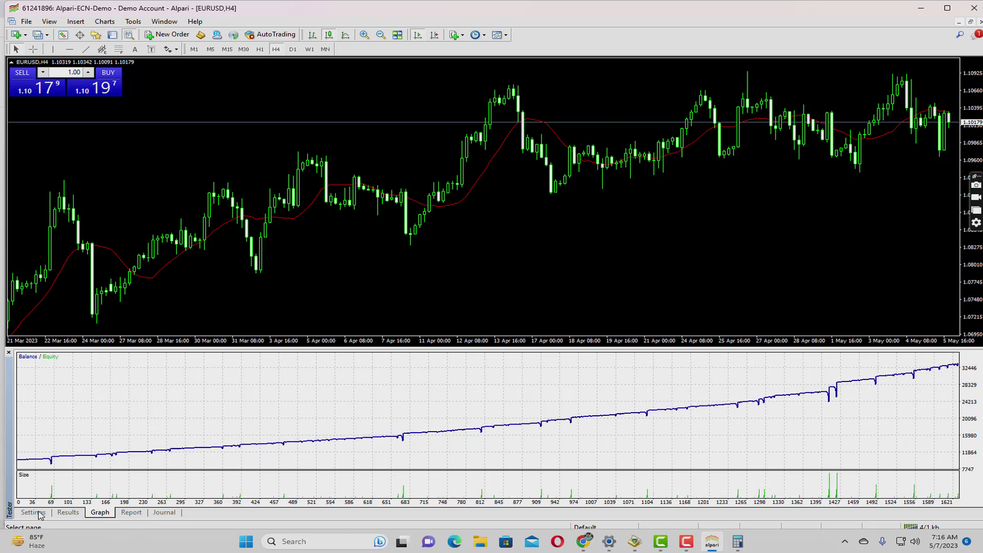
left_click(132, 512)
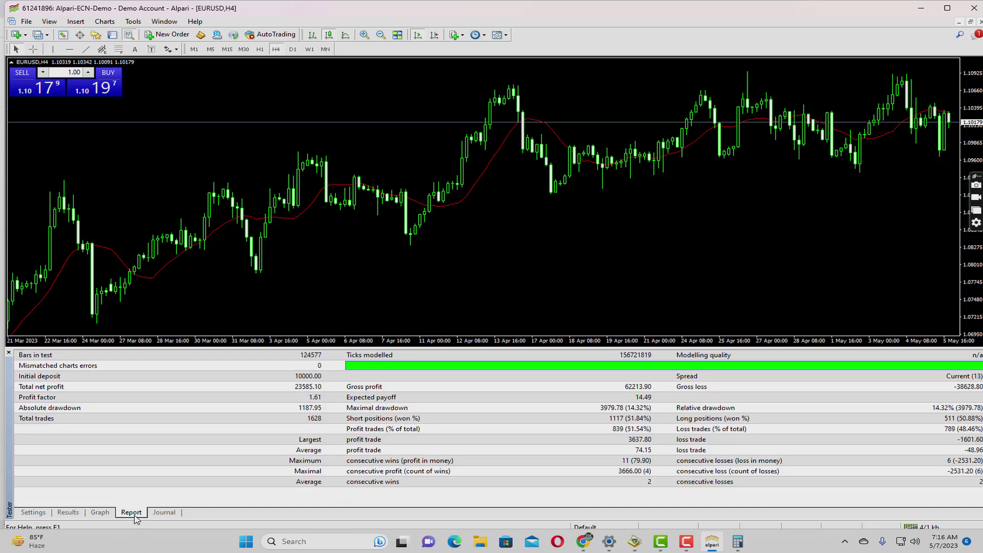